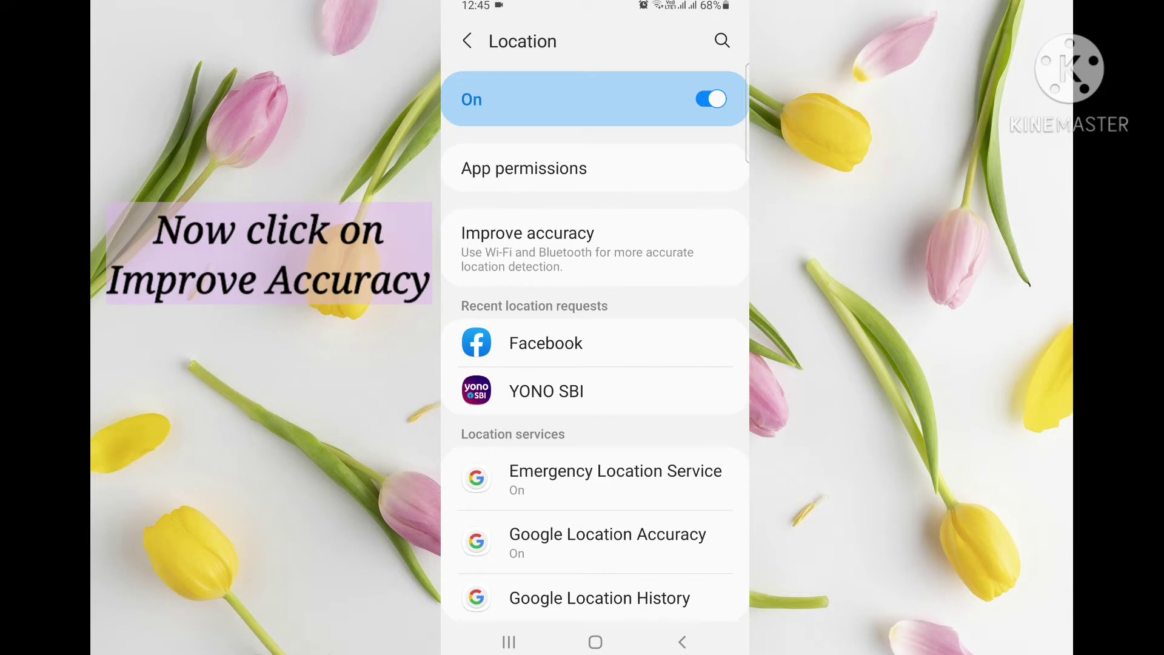
# Scroll down the Location page to reveal the Improve accuracy option
pyautogui.scroll(-1, 594, 388)
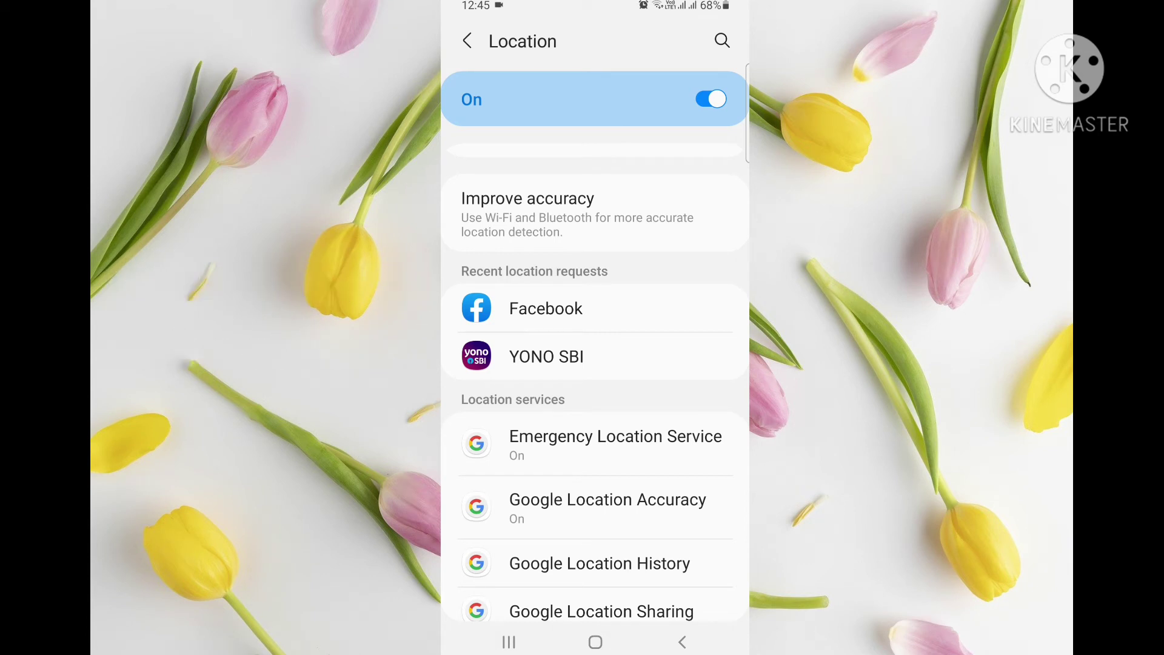
# In Improve accuracy, cycle Wi-Fi scanning and Bluetooth scanning so both end up on
pyautogui.click(528, 211)
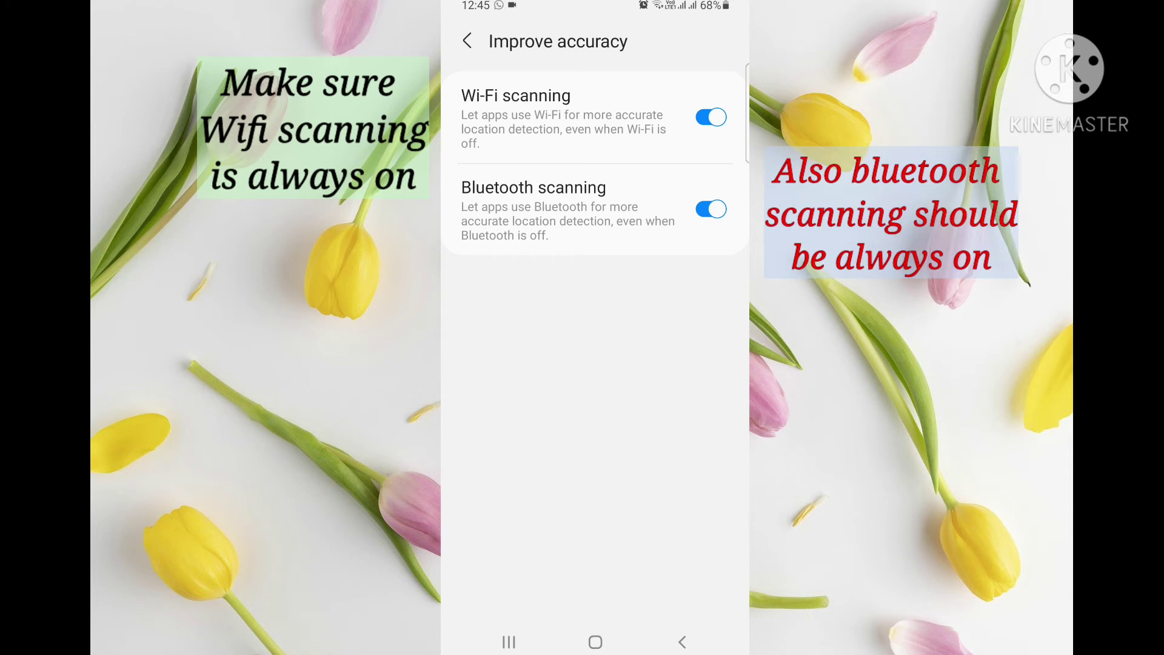
pyautogui.click(711, 117)
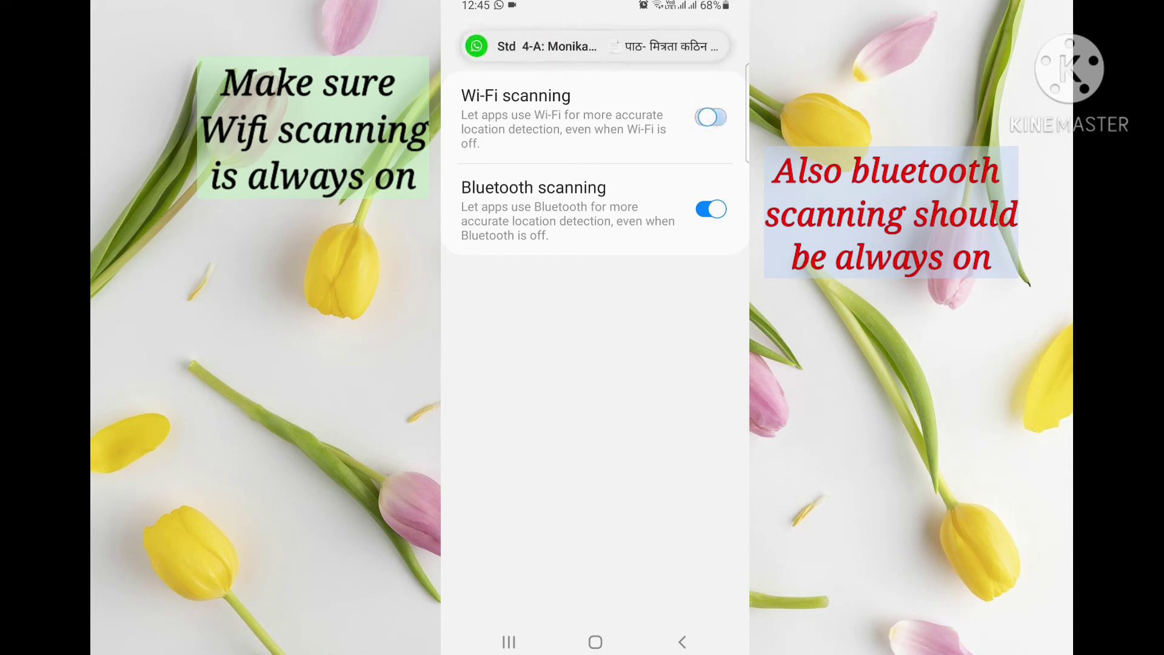
pyautogui.click(711, 209)
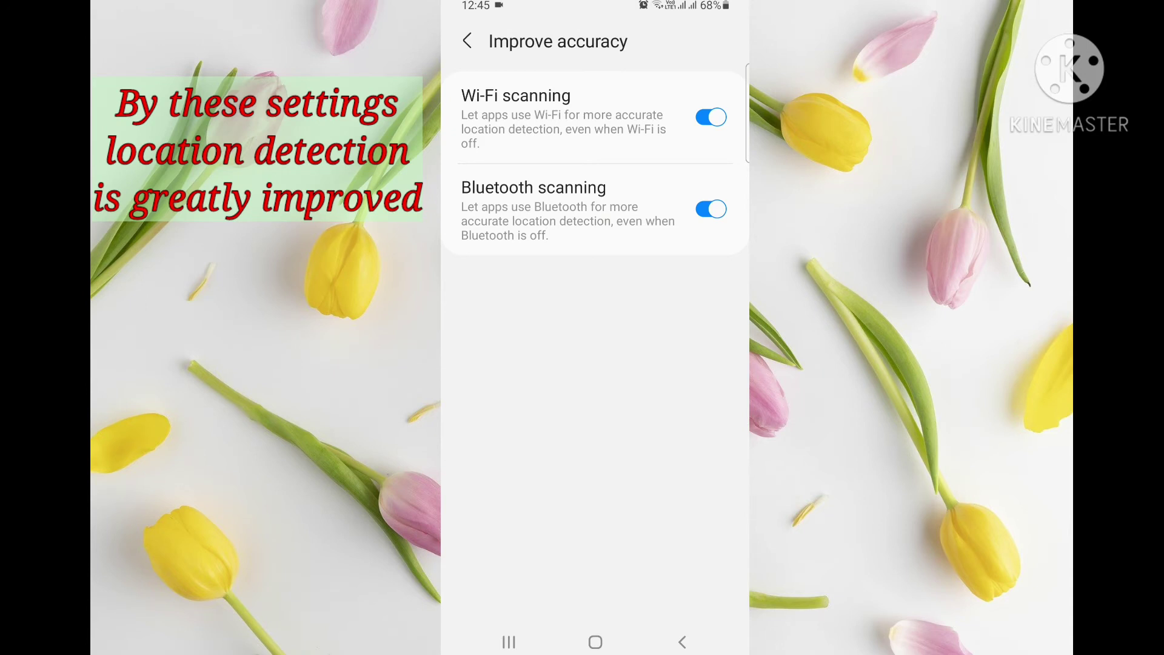
# Cycle Wi-Fi scanning once more, leaving it on, and go back to Location
pyautogui.click(710, 117)
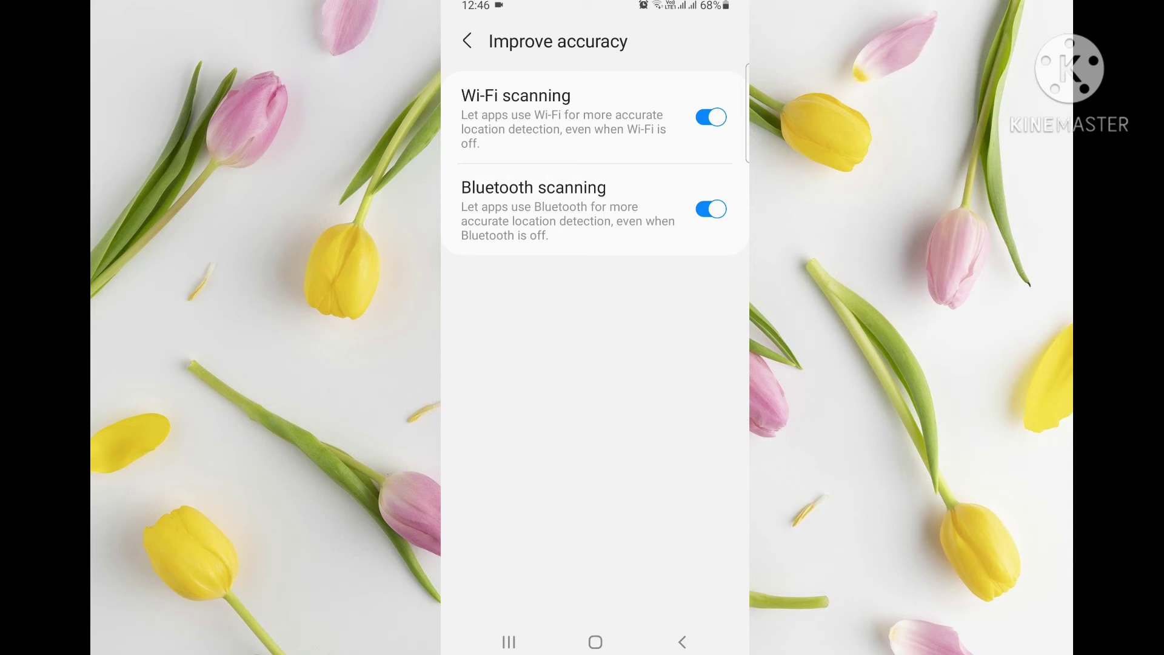
pyautogui.click(466, 41)
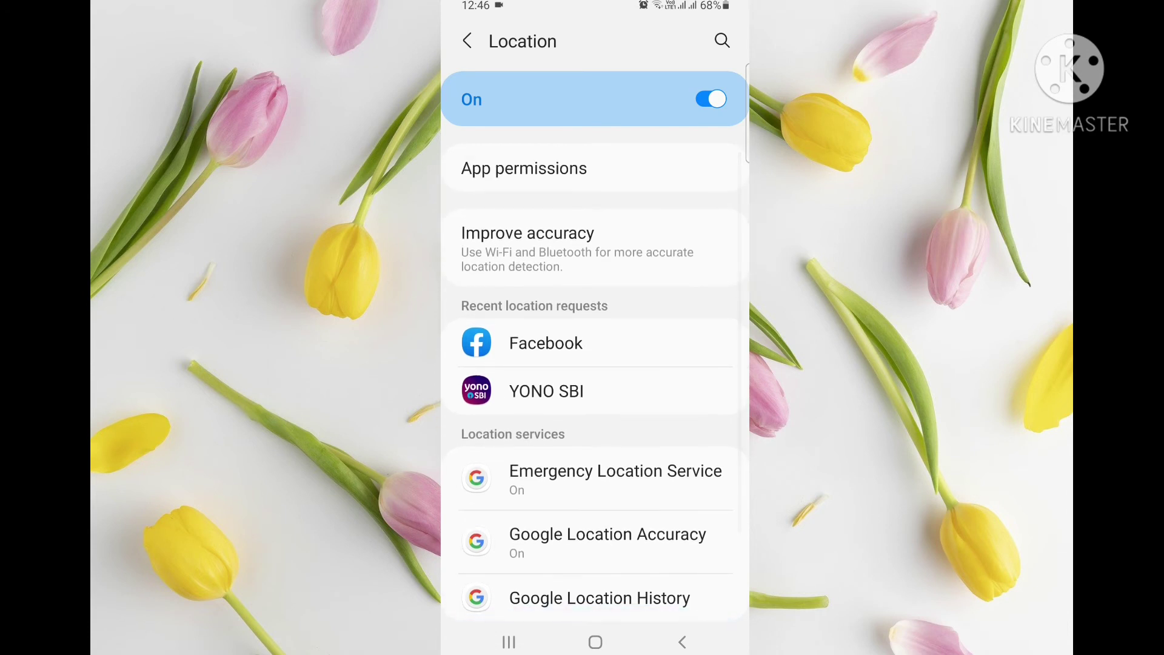
# Go from Settings through Location to Improve accuracy to recheck both scanning toggles
pyautogui.click(467, 41)
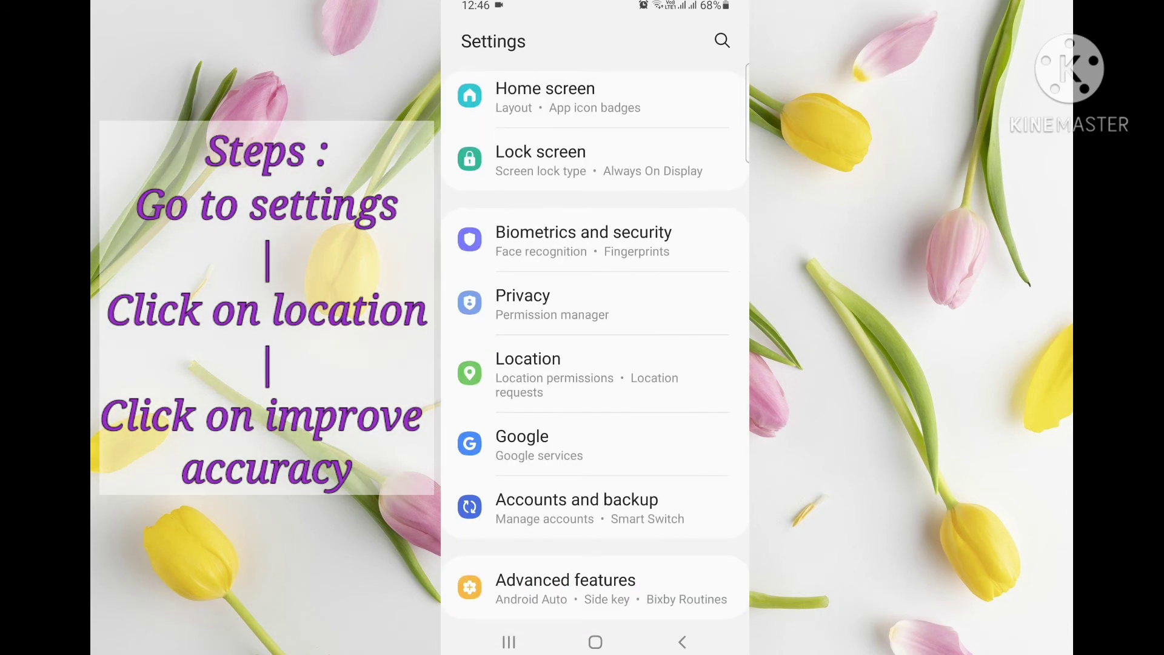
pyautogui.click(528, 373)
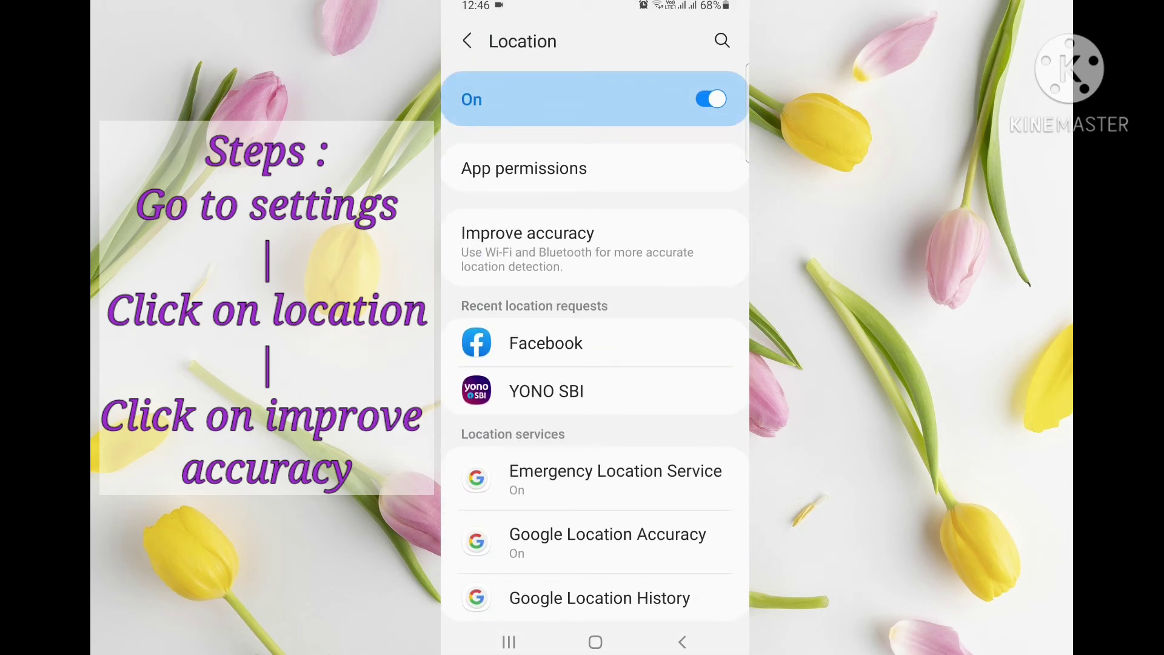
pyautogui.click(527, 243)
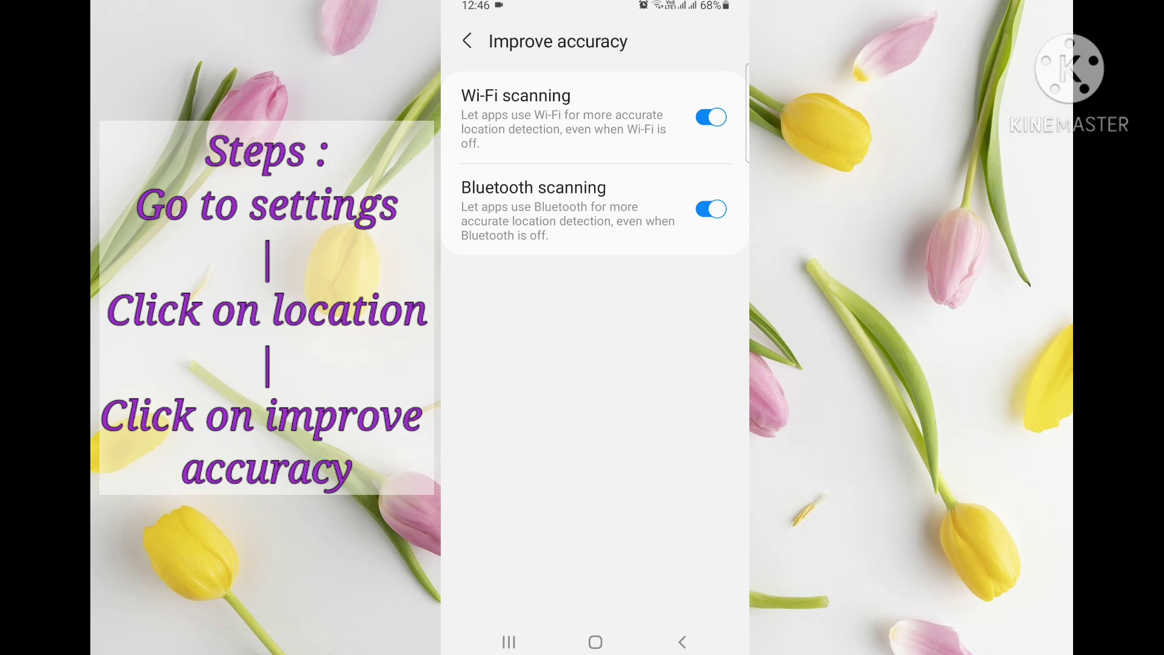
# Back out of Settings entirely to the app drawer
pyautogui.click(682, 643)
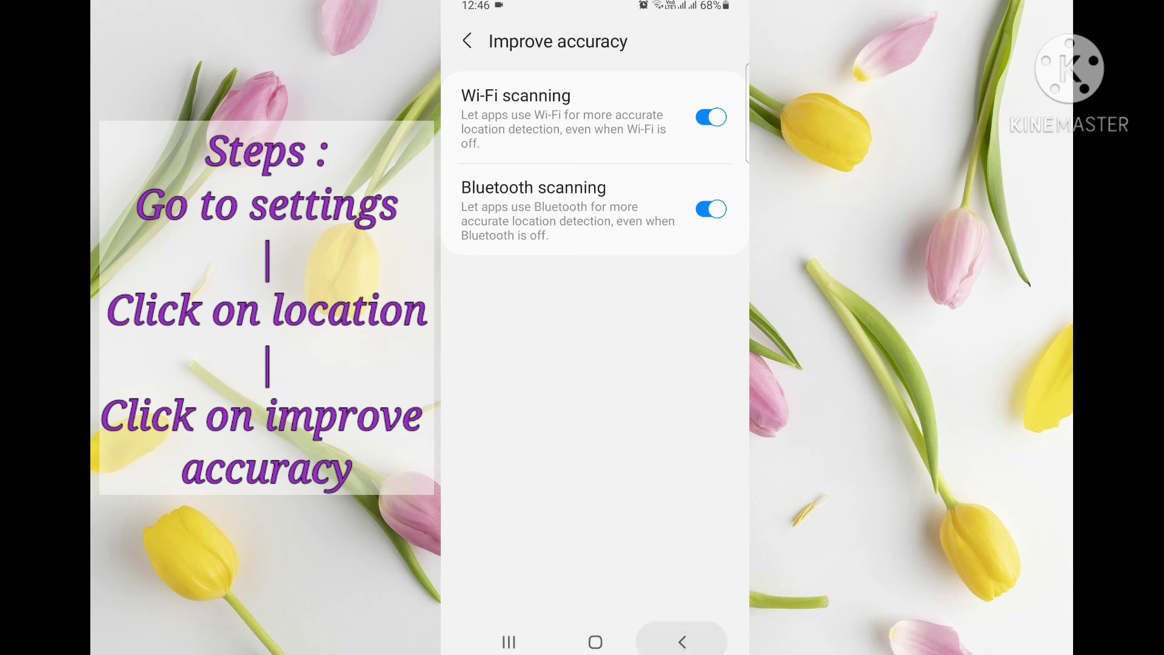
pyautogui.click(682, 642)
pyautogui.click(682, 642)
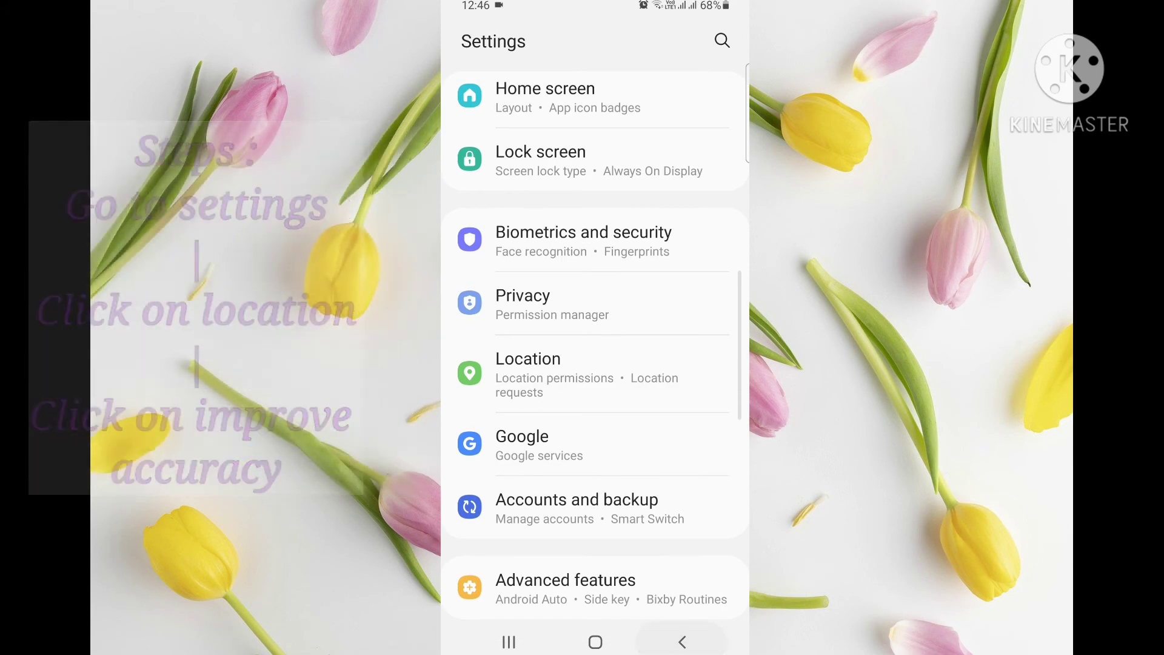
# Flip through the app drawer pages, then return to the home screen
pyautogui.moveTo(594, 485); pyautogui.dragTo(595, 182)
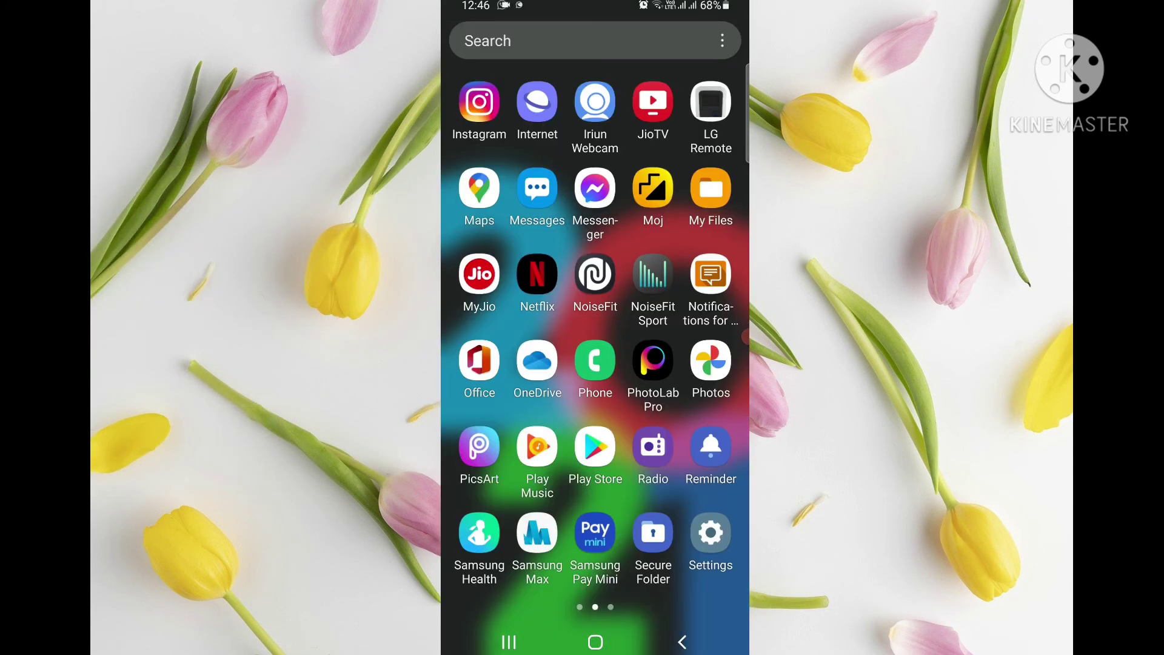
pyautogui.moveTo(667, 364)
pyautogui.mouseDown()
pyautogui.moveTo(516, 364)
pyautogui.moveTo(667, 364)
pyautogui.mouseUp()
pyautogui.moveTo(667, 365)
pyautogui.mouseDown()
pyautogui.moveTo(516, 364)
pyautogui.moveTo(666, 364)
pyautogui.mouseUp()
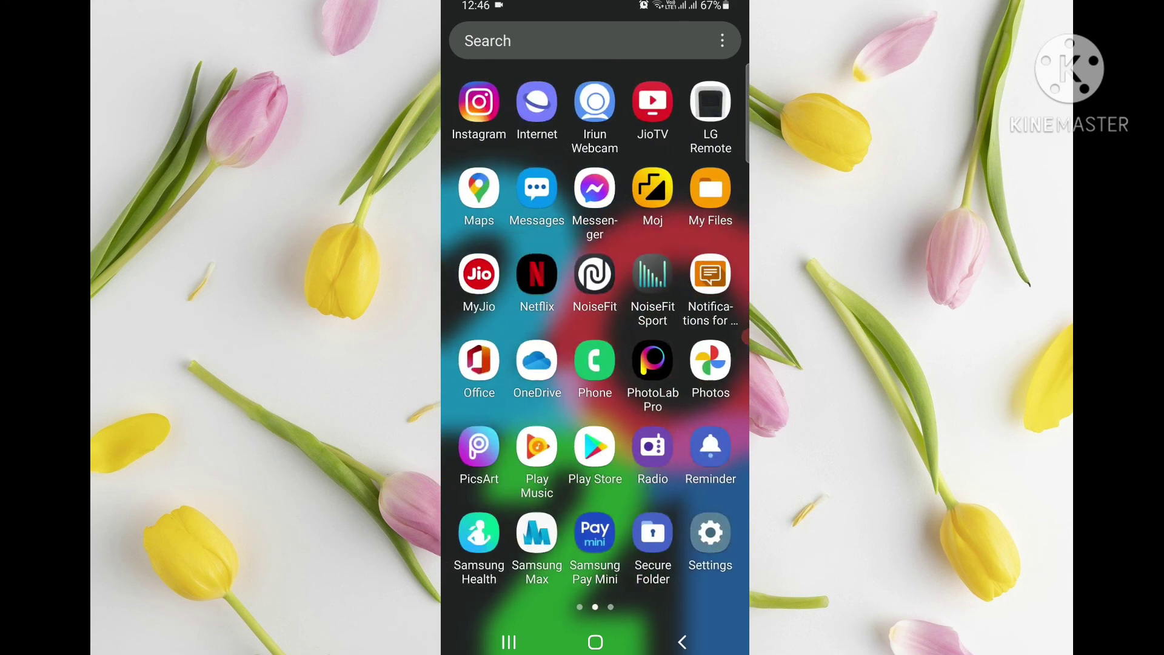
pyautogui.moveTo(516, 364); pyautogui.dragTo(666, 365)
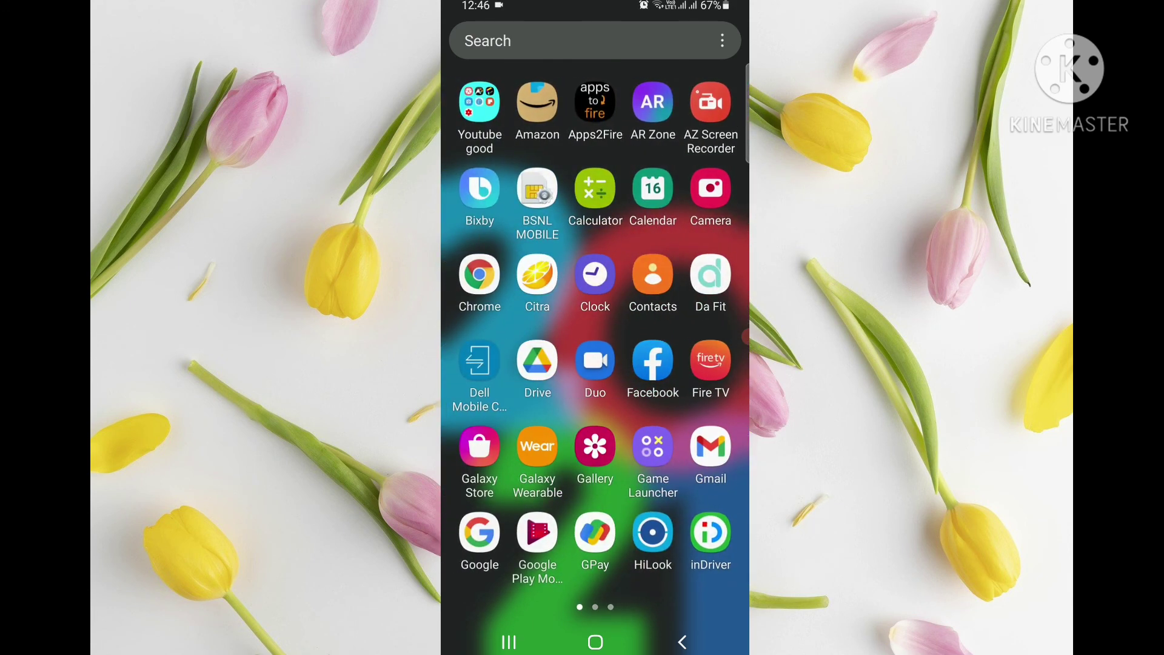
pyautogui.click(682, 642)
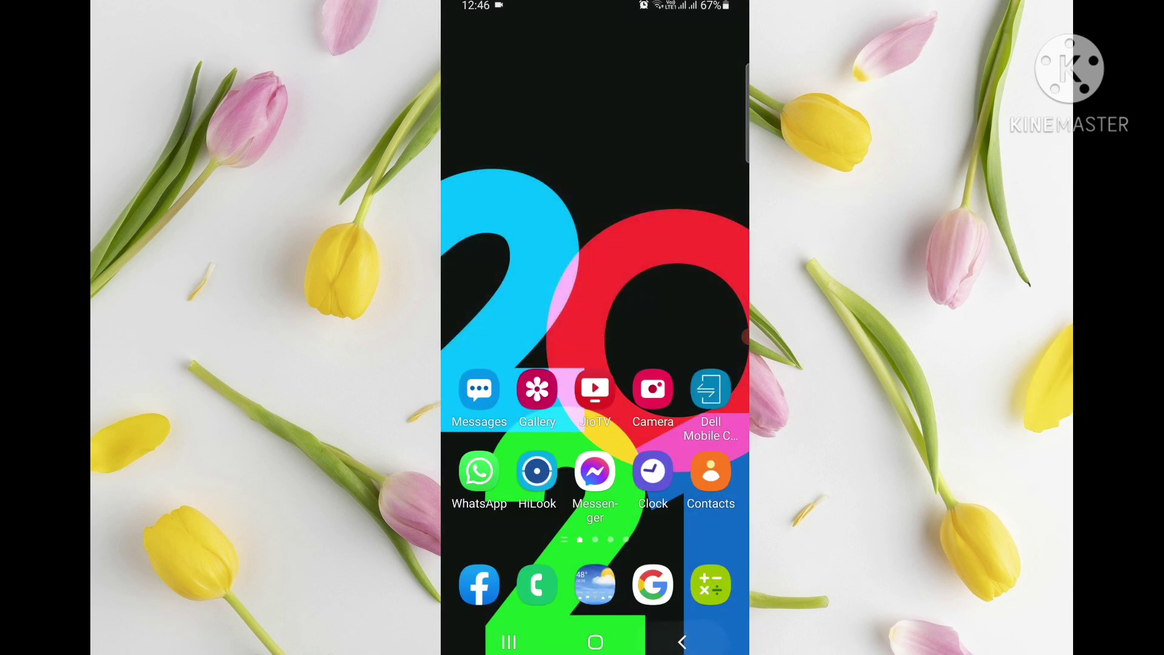
# Expand the full quick settings panel and page through its tile pages
pyautogui.moveTo(594, 7); pyautogui.dragTo(593, 364)
pyautogui.moveTo(593, 152); pyautogui.dragTo(594, 545)
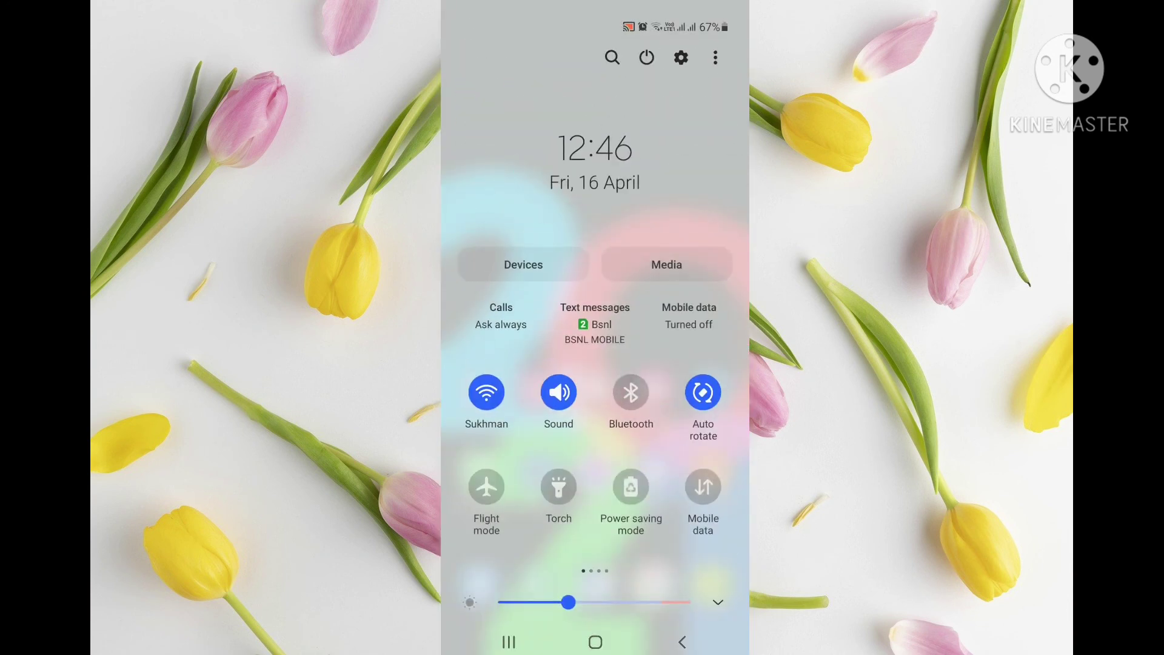
pyautogui.moveTo(698, 456); pyautogui.dragTo(485, 455)
pyautogui.moveTo(594, 545); pyautogui.dragTo(595, 182)
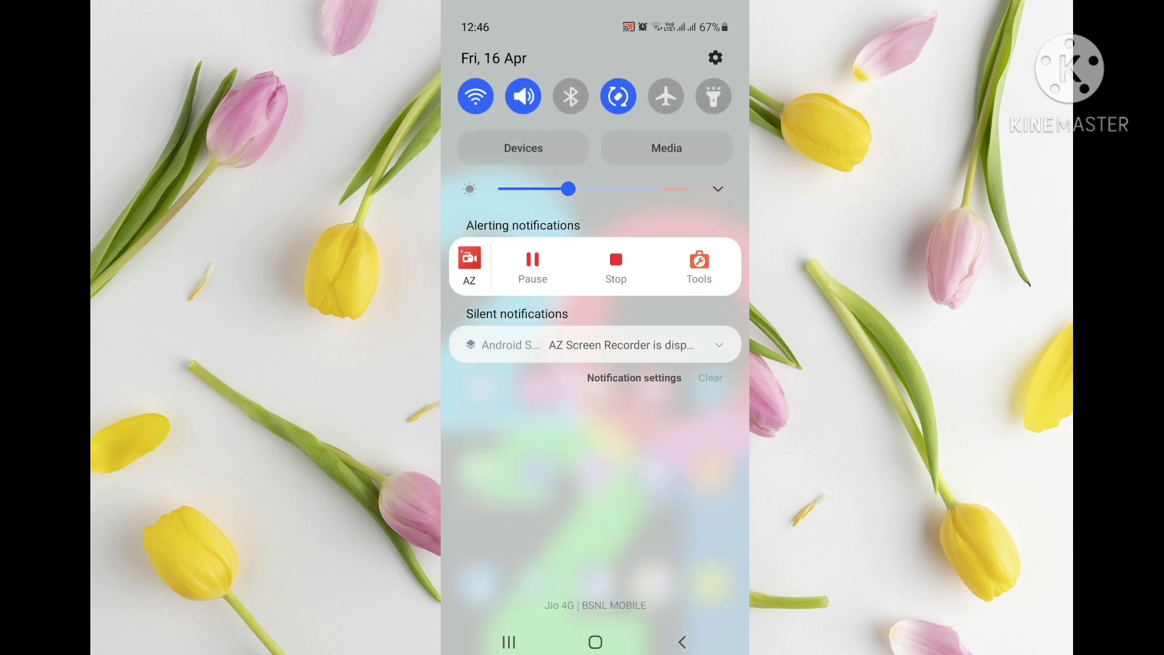
pyautogui.moveTo(594, 182); pyautogui.dragTo(594, 546)
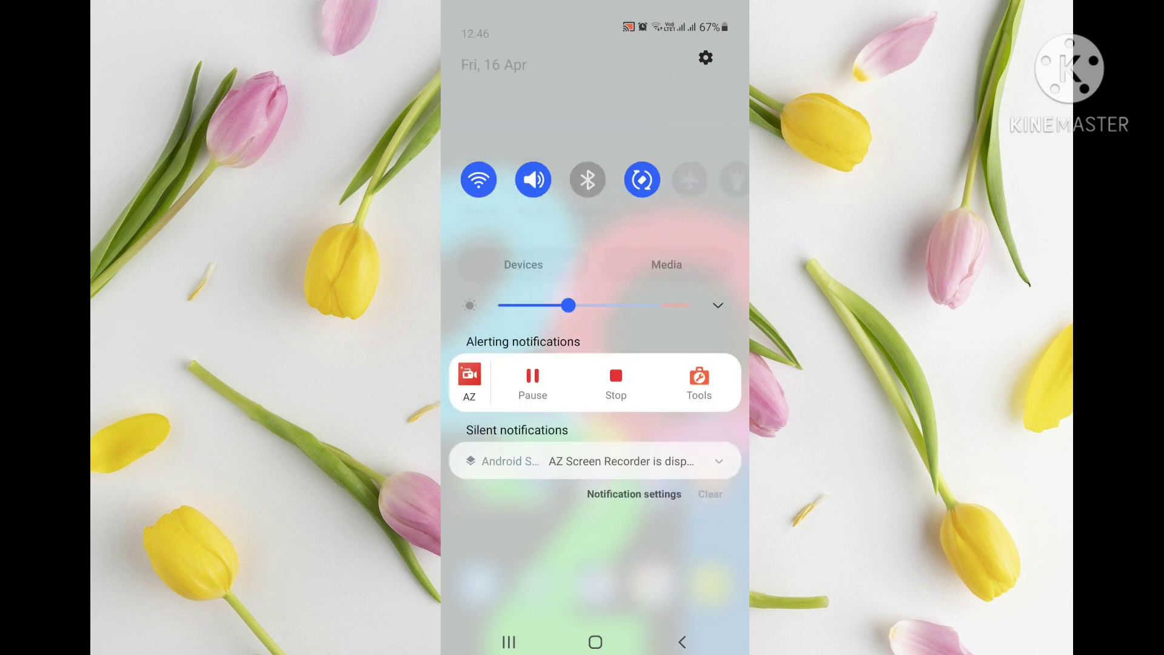
pyautogui.moveTo(698, 454); pyautogui.dragTo(484, 454)
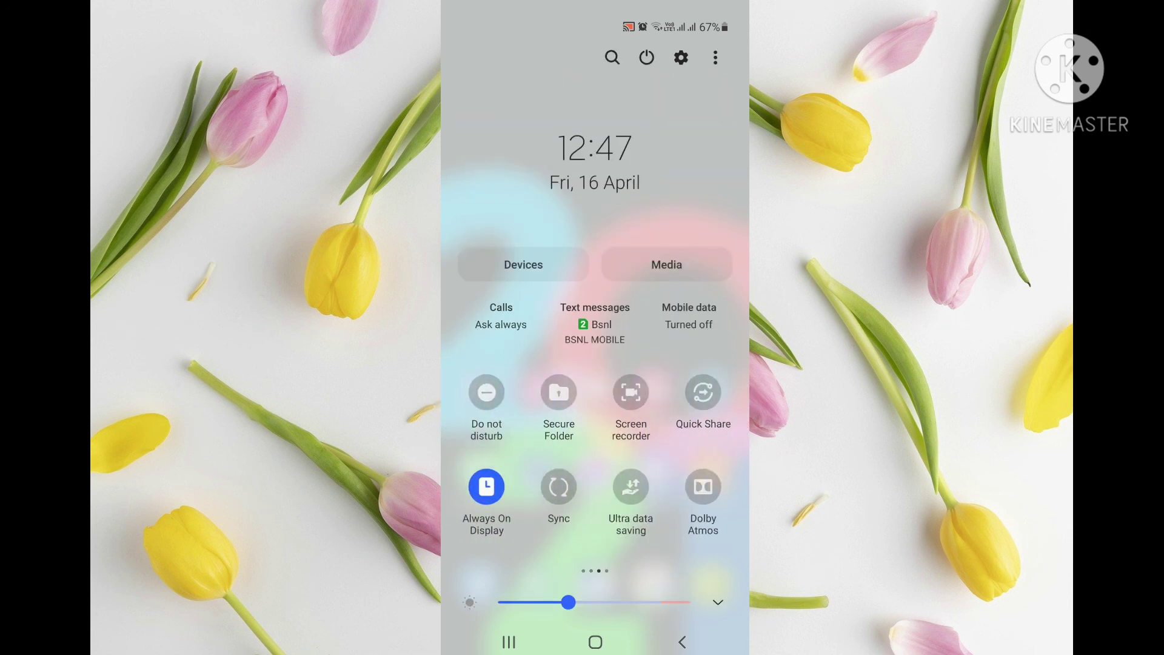